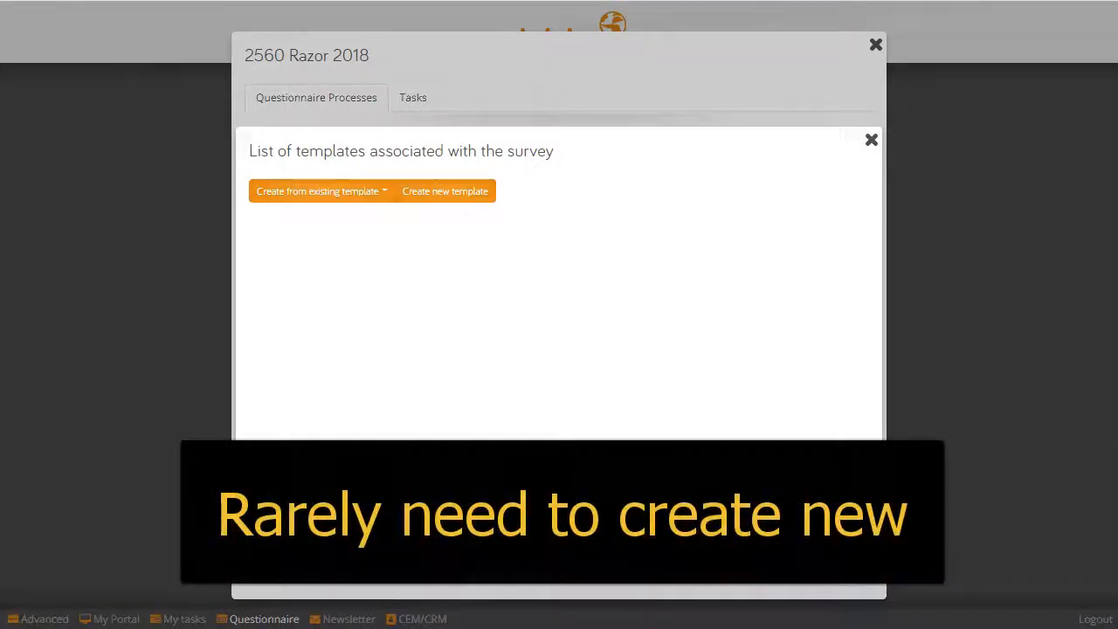
Create a template from the Invitation preset with survey content 'Razors' and duration 3 minutes
click(322, 191)
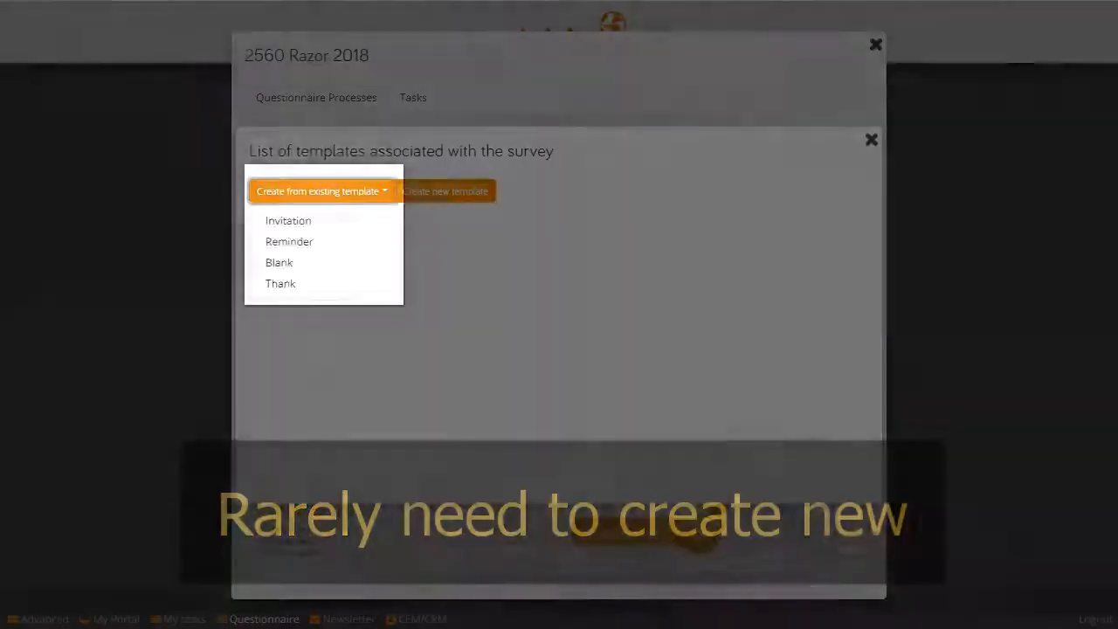
click(288, 220)
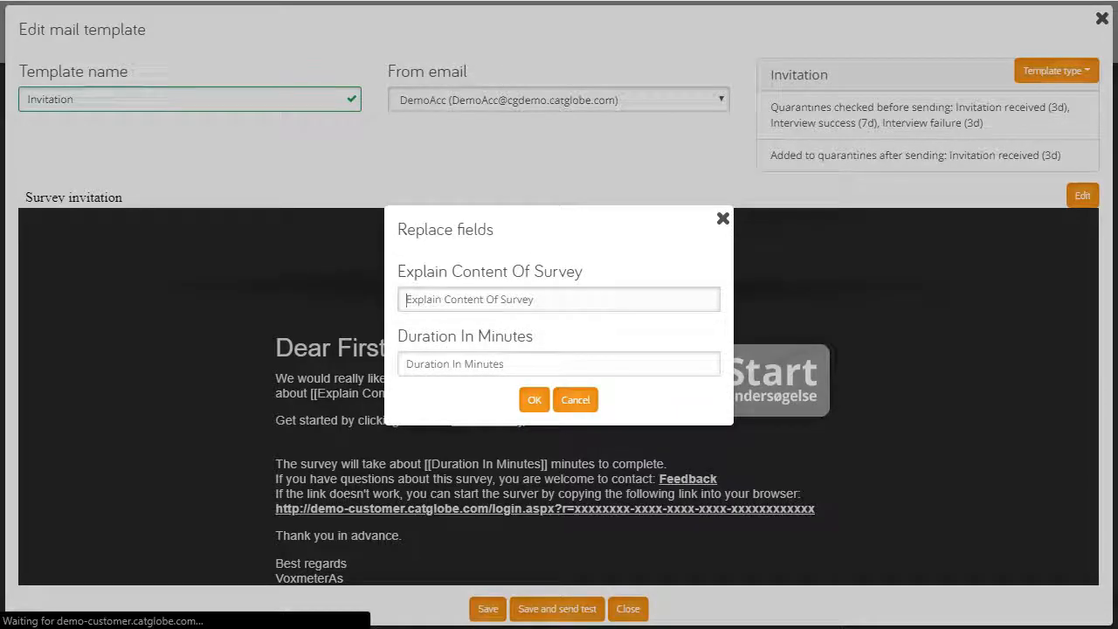
text(Razors)
key(Tab)
text(3)
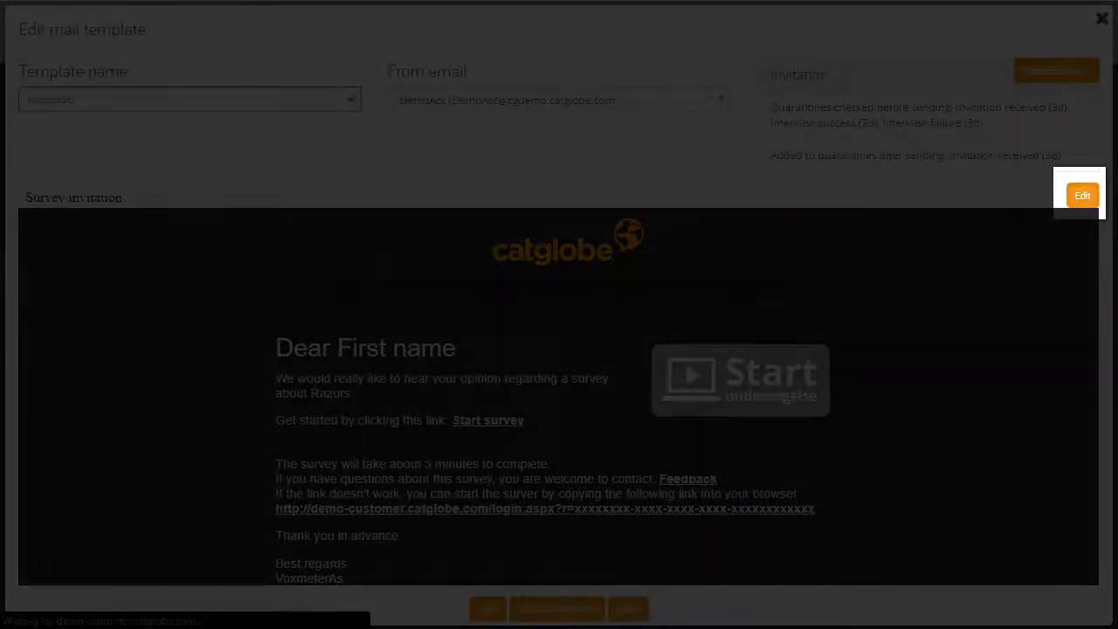
Edit the invitation body and check the greeting placeholder's recipient field, keeping First name
click(1083, 195)
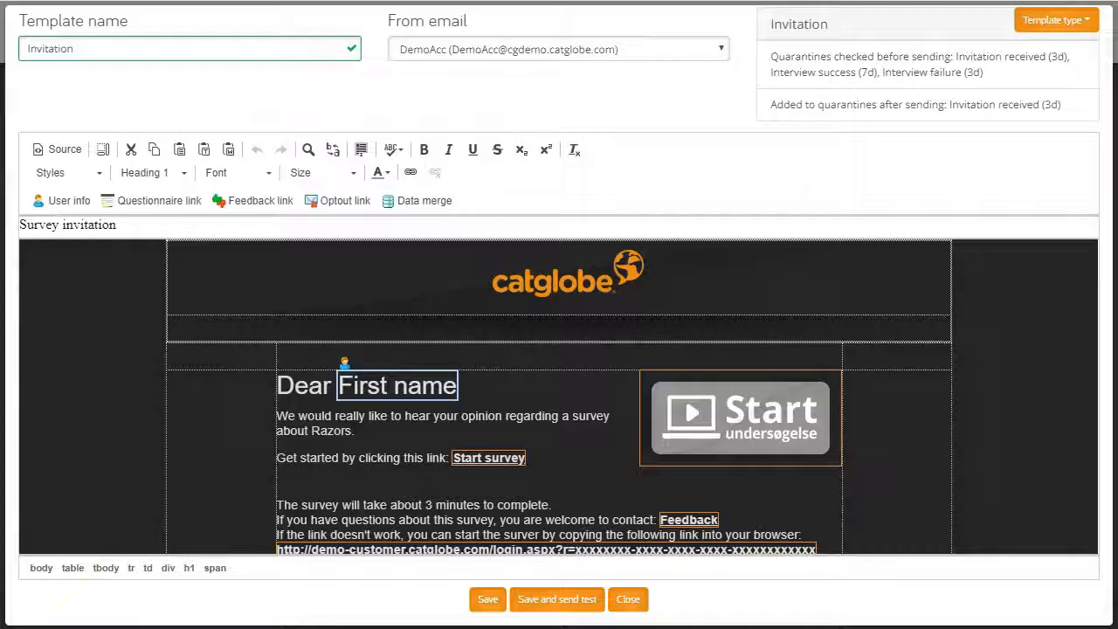
click(61, 201)
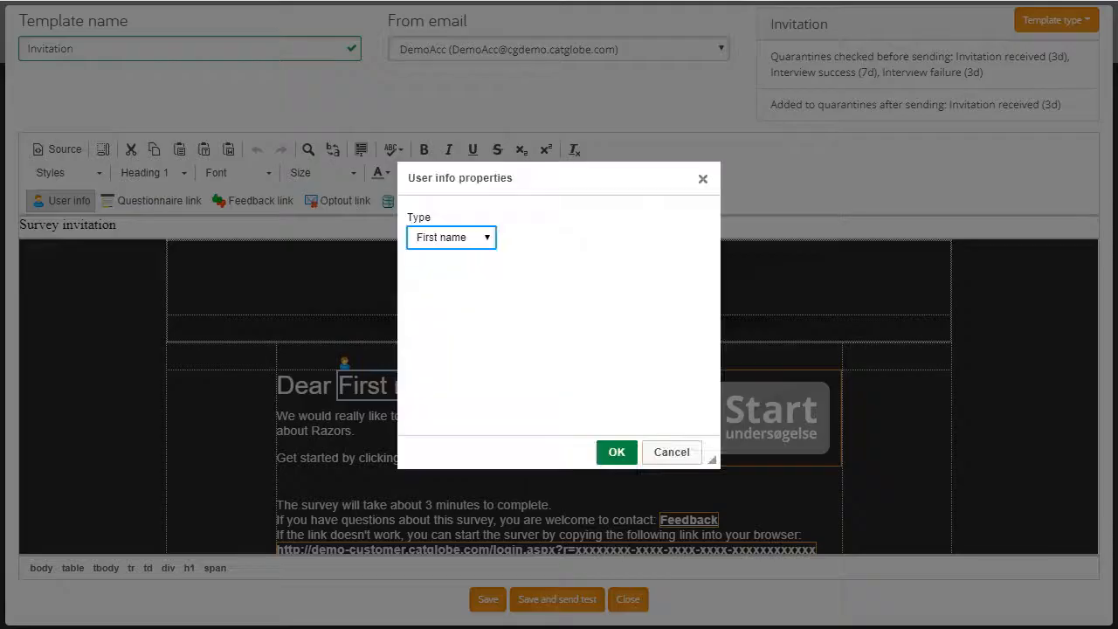
click(451, 237)
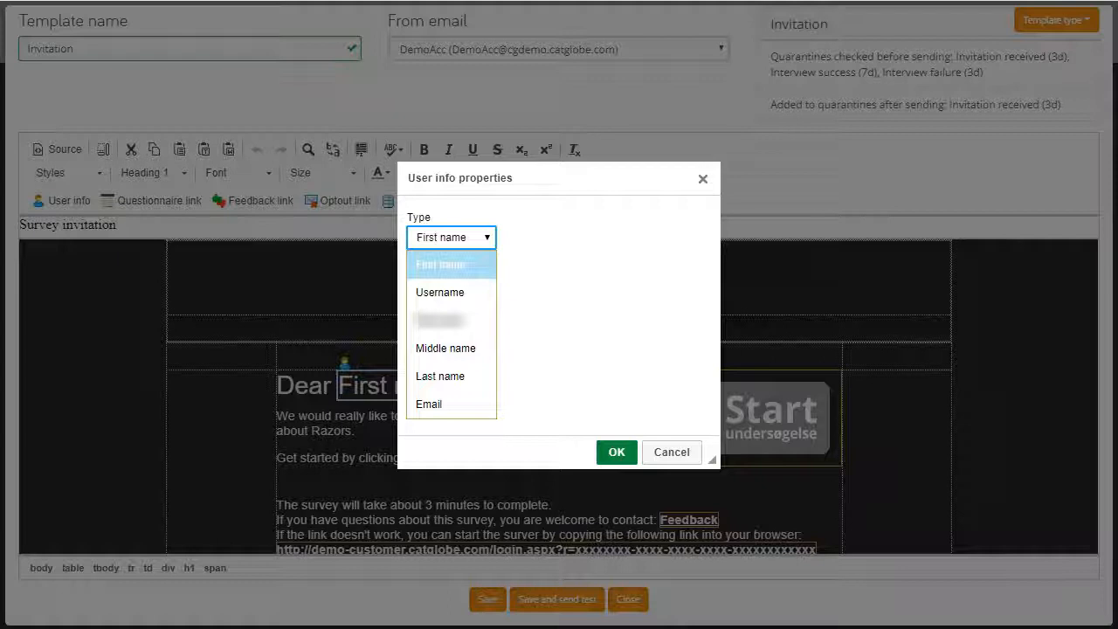
key(Escape)
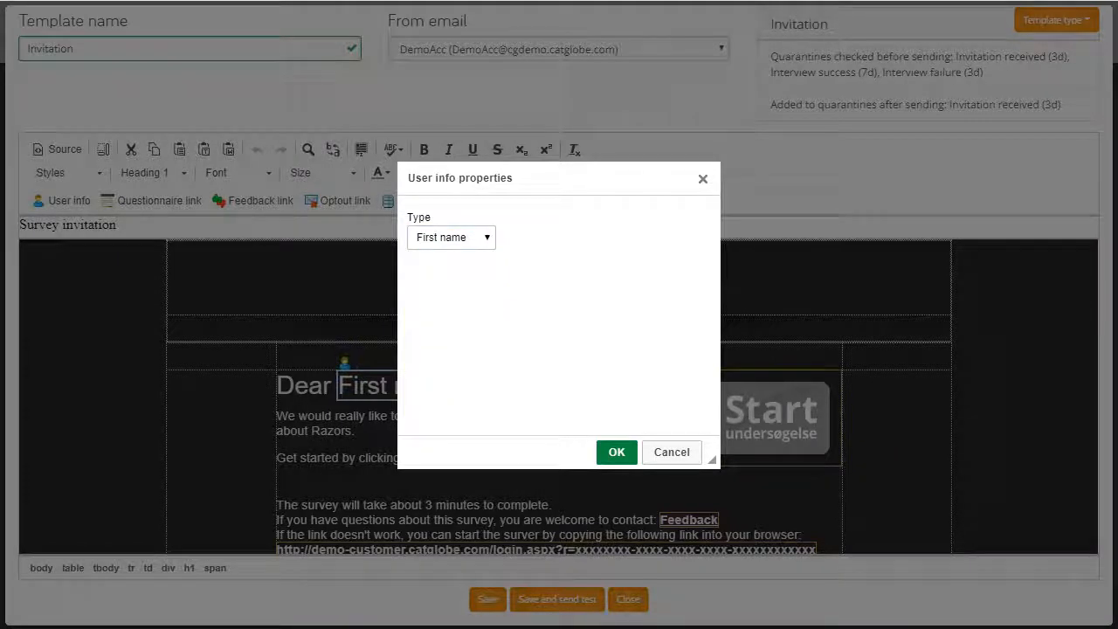
key(Escape)
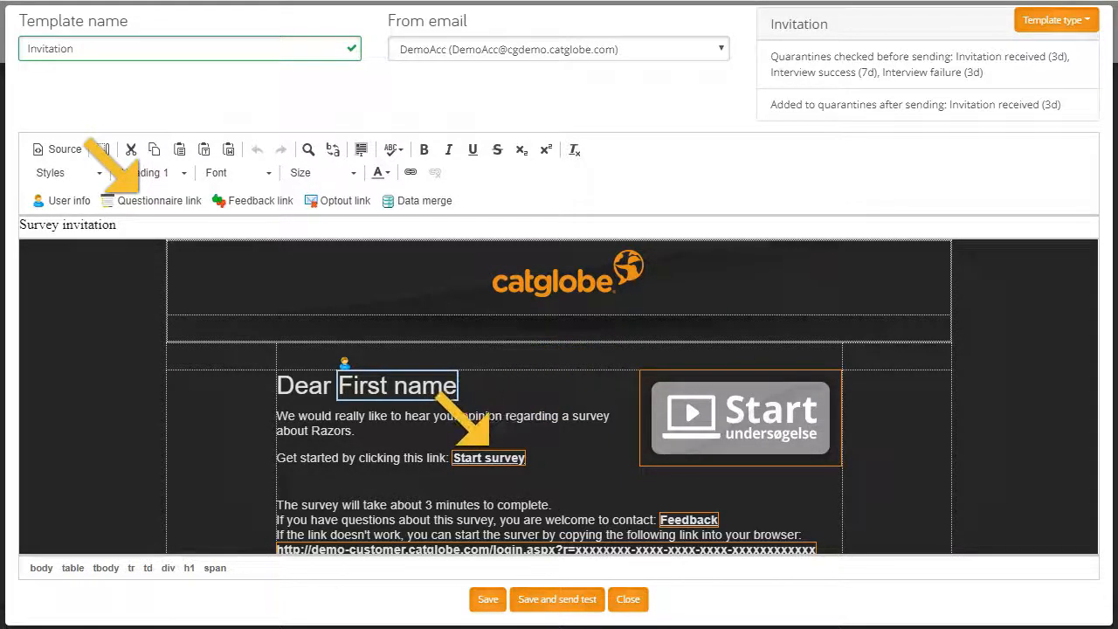
scroll(559, 396, down, 1)
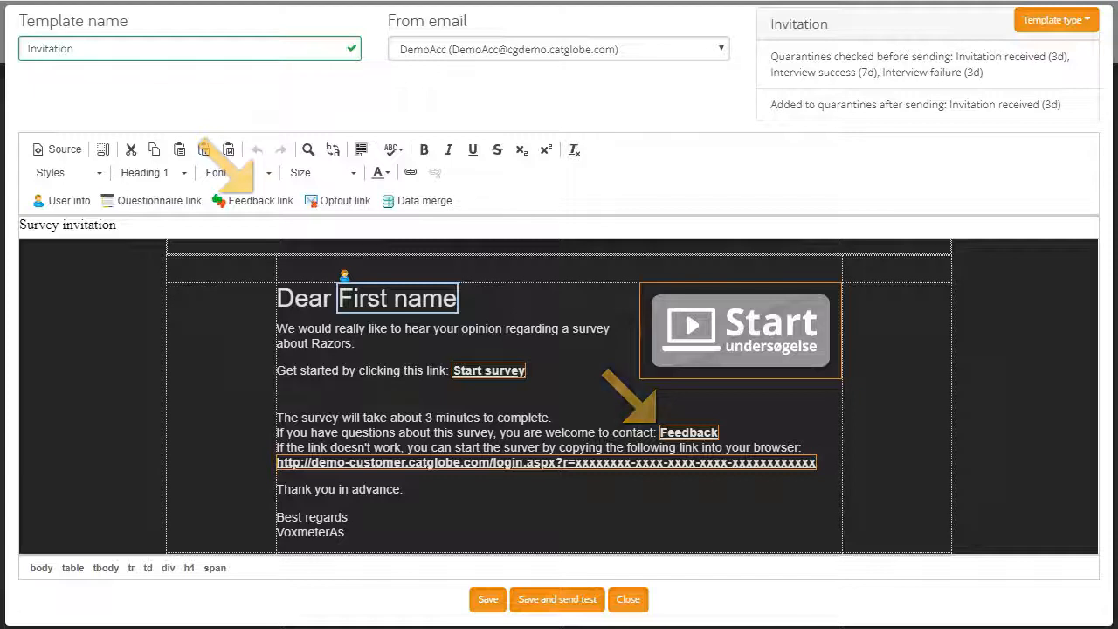
scroll(559, 393, down, 3)
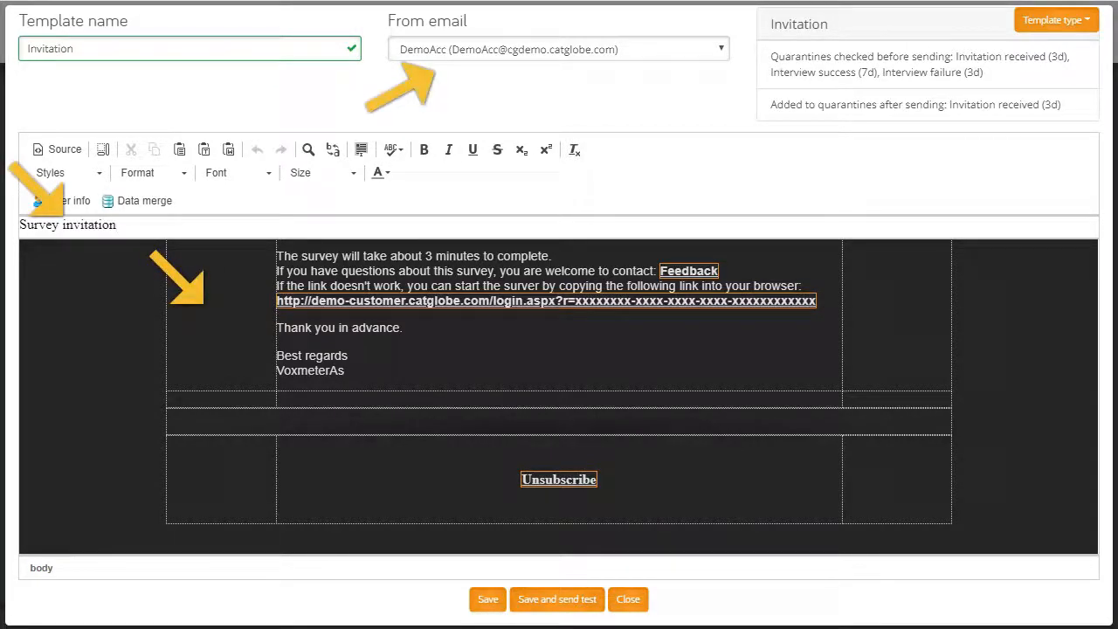
Set the invitation sender to the panel address, save and close, then reopen the Invitation template
click(559, 49)
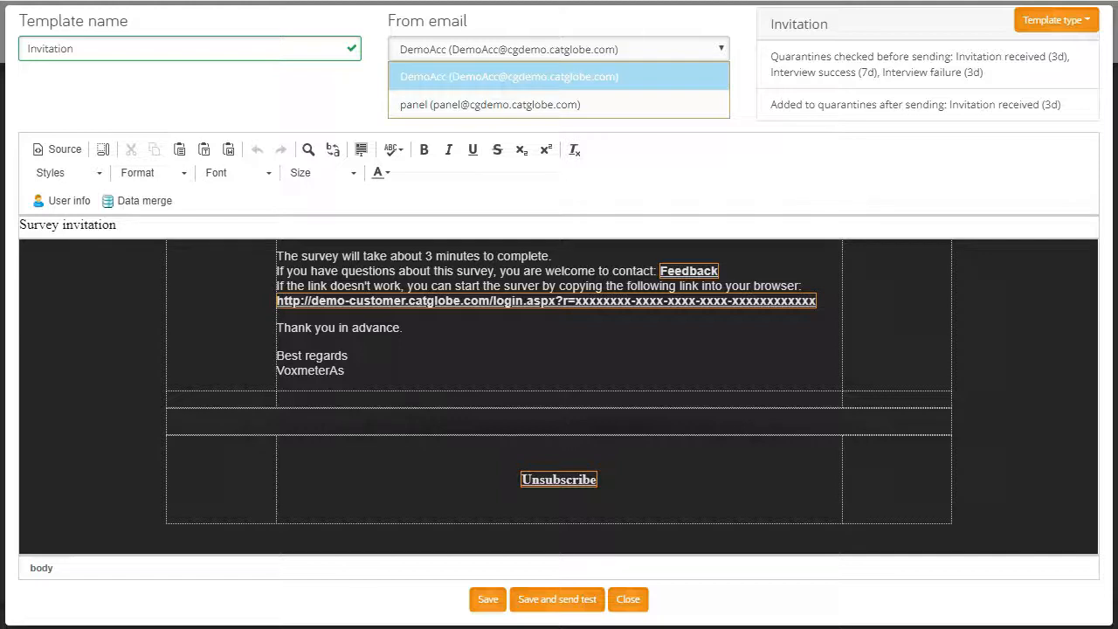
click(490, 105)
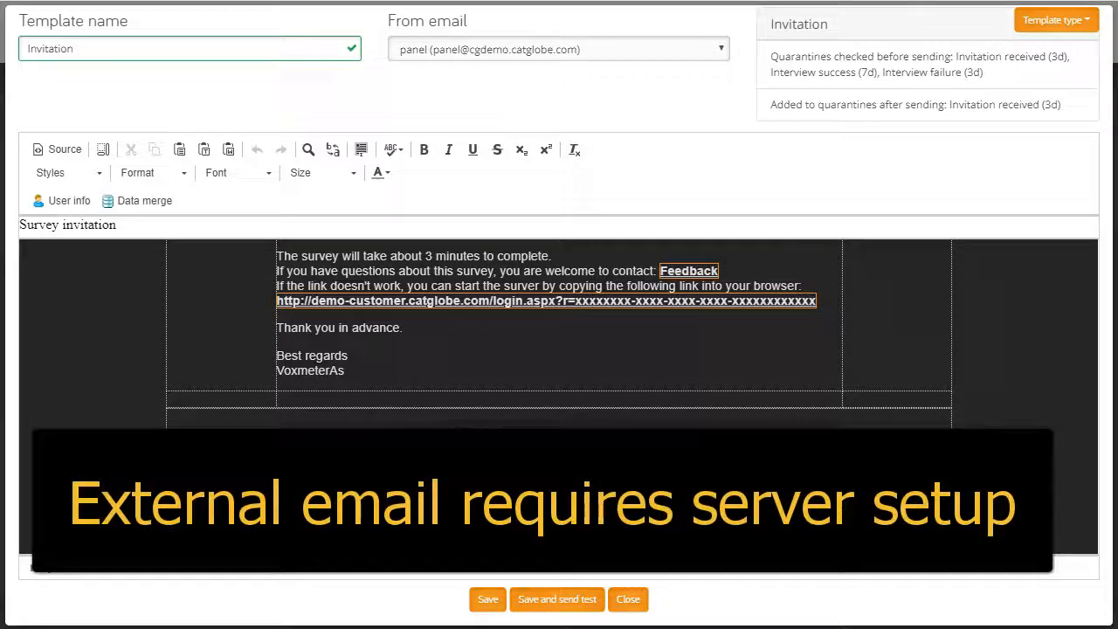
click(487, 599)
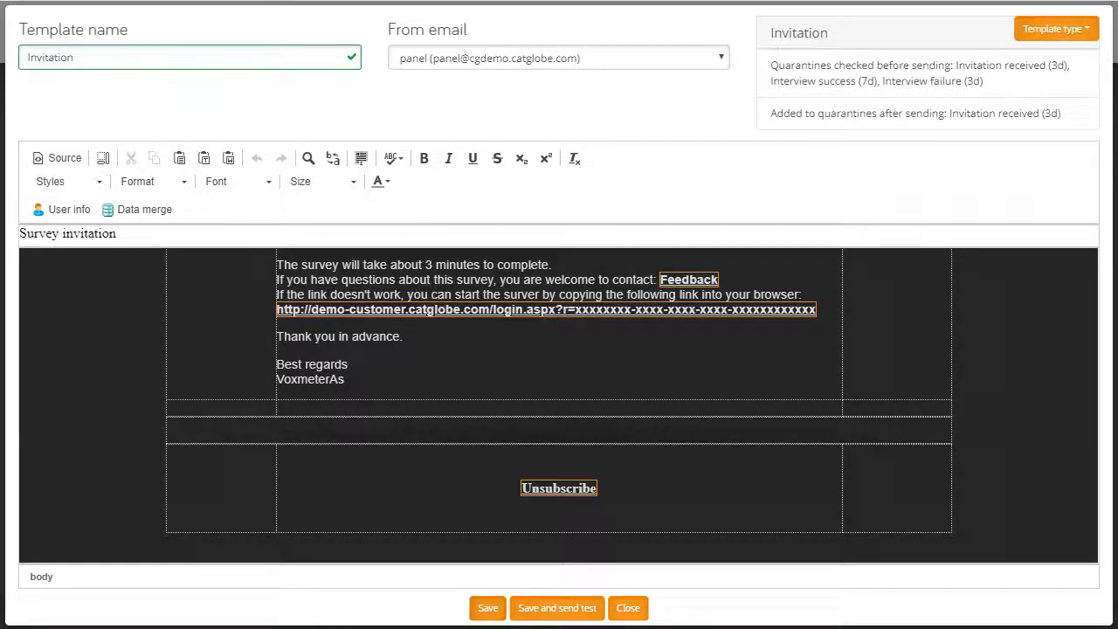
click(628, 608)
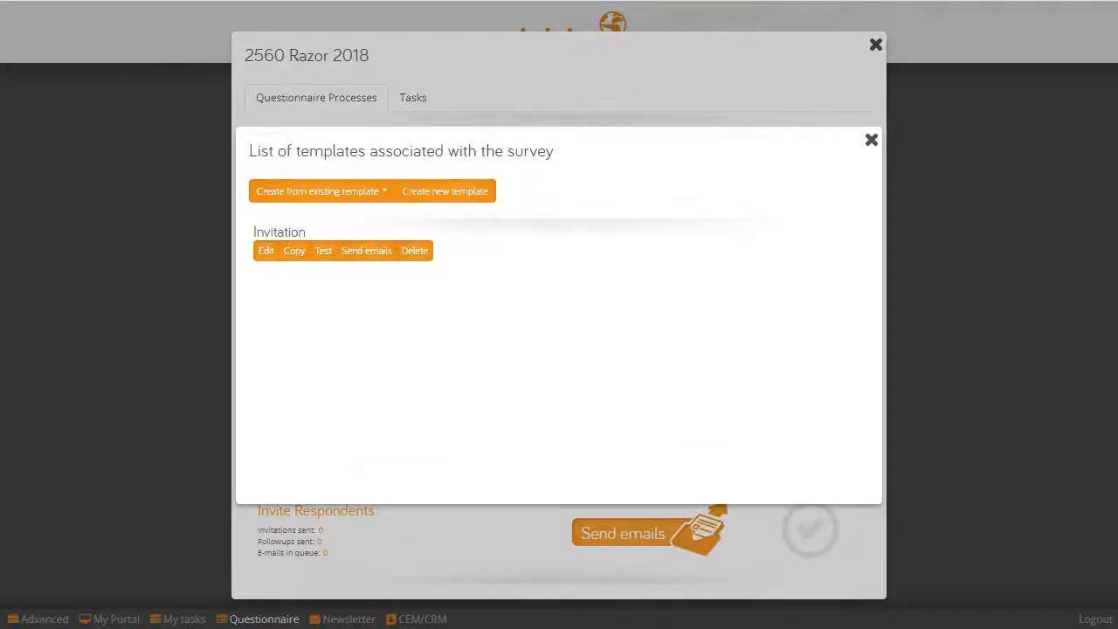
click(267, 251)
Create a new template from the Reminder preset
click(322, 191)
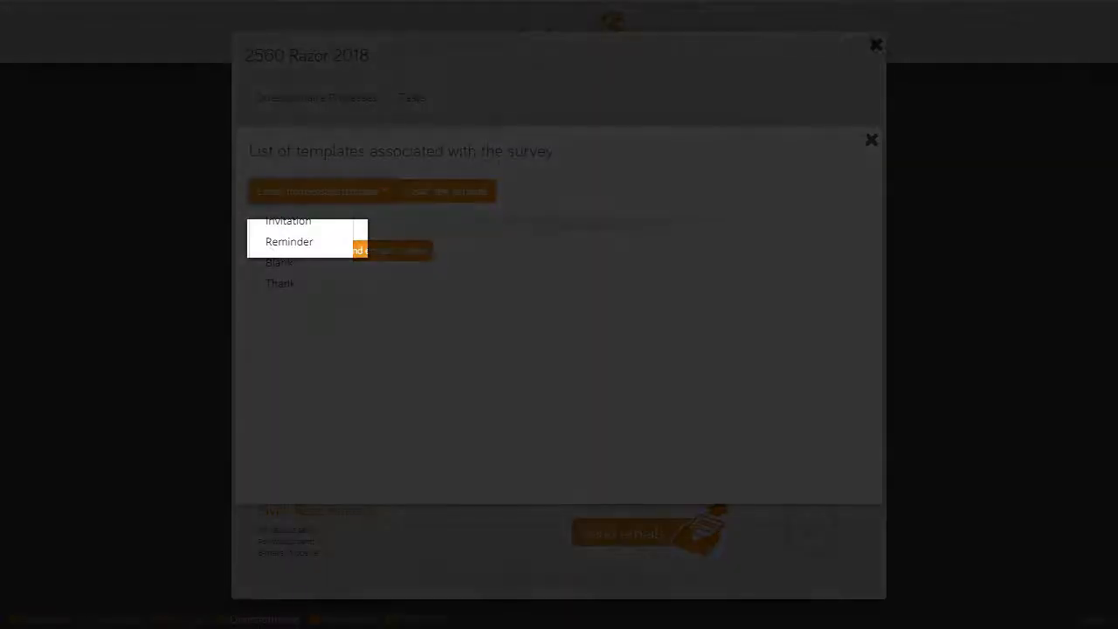
click(289, 242)
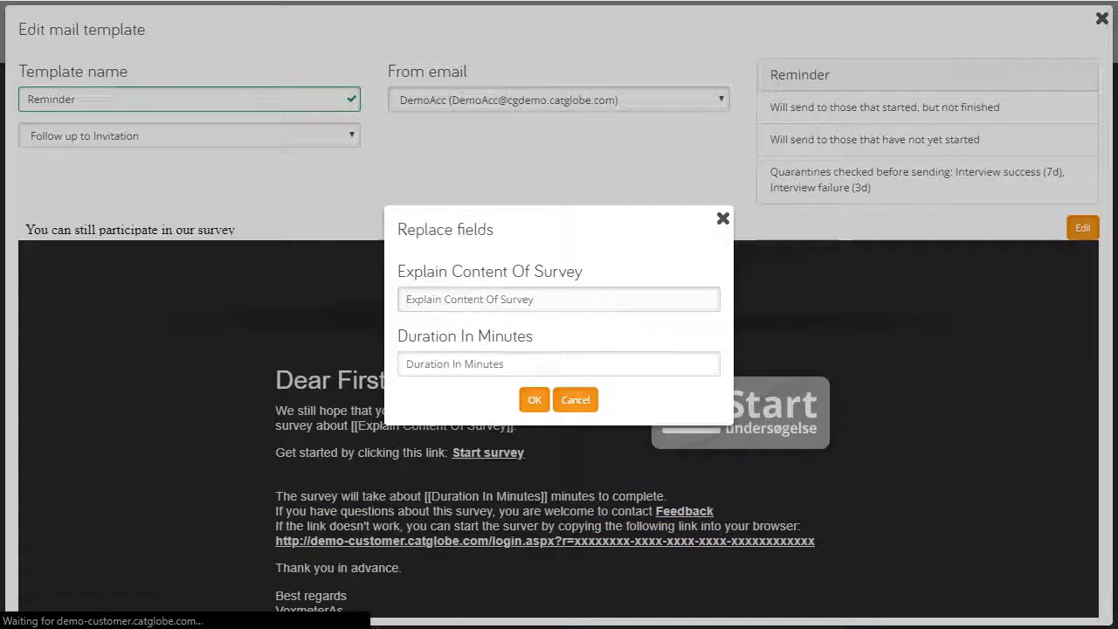
Fill the Reminder fields with 'Razors' and 3 minutes, and check its Follow up to Invitation setting
text(Razors)
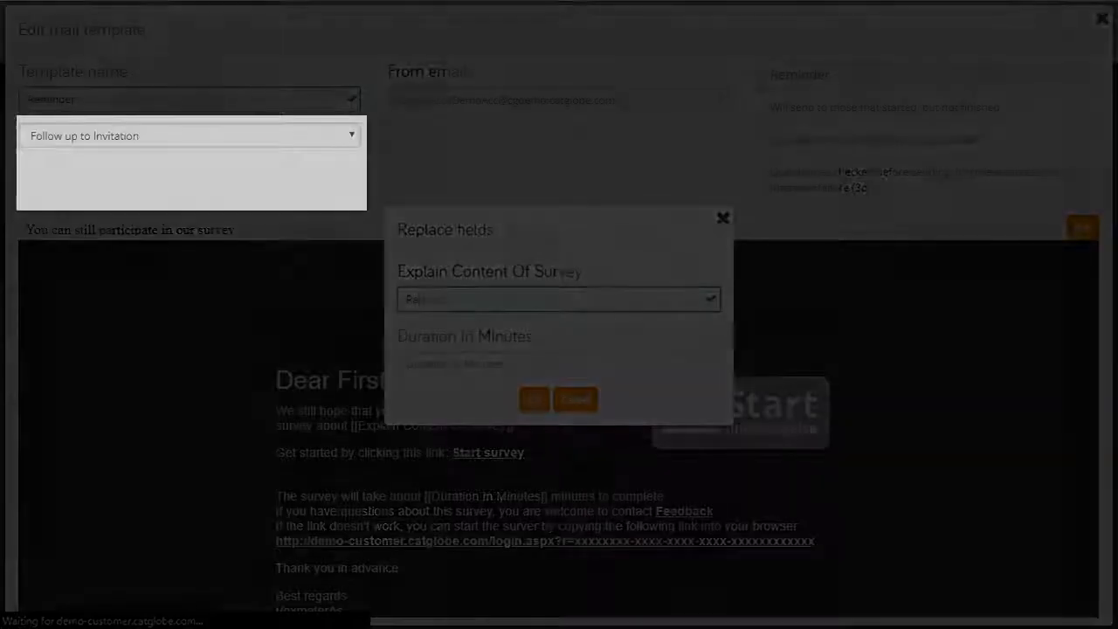
key(Tab)
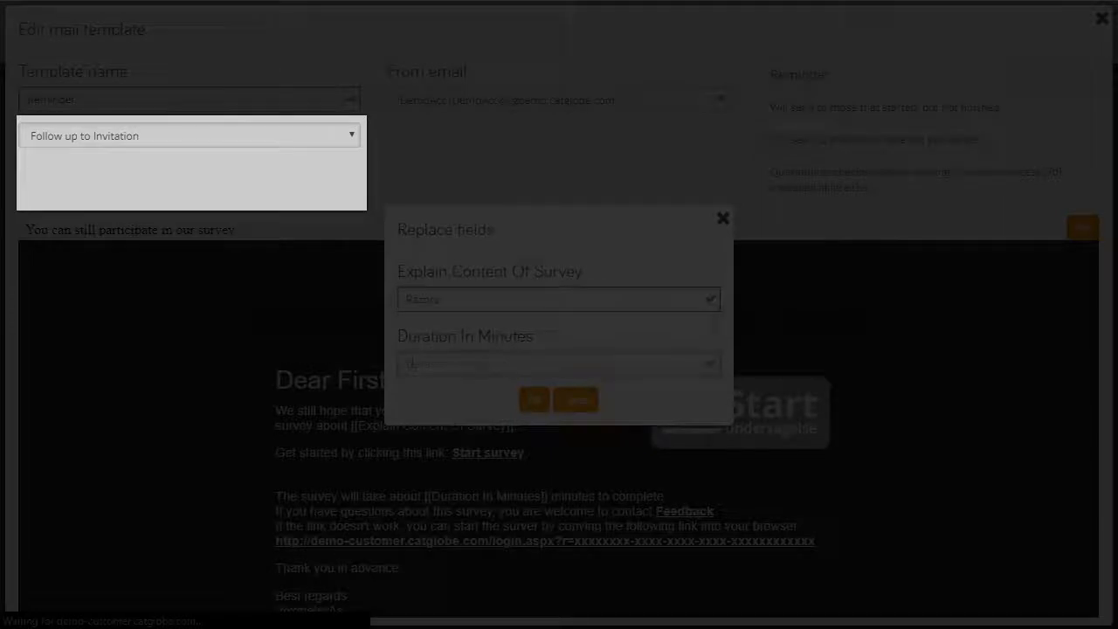
text(3)
key(Return)
click(190, 136)
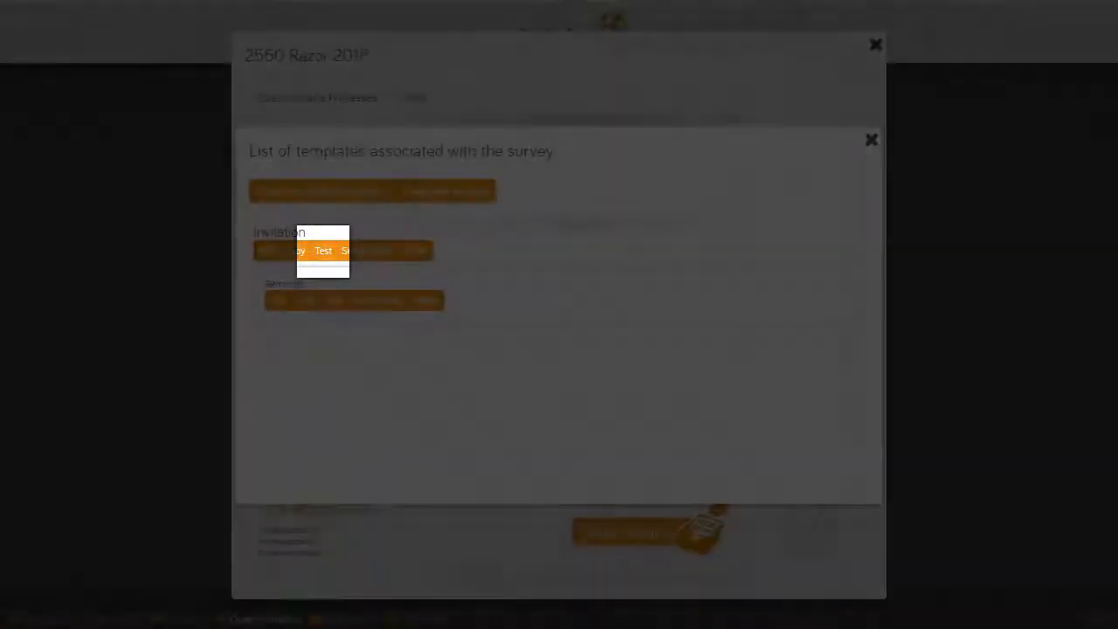
Open the Invitation test mail and enter two comma-separated test e-mail addresses
click(324, 251)
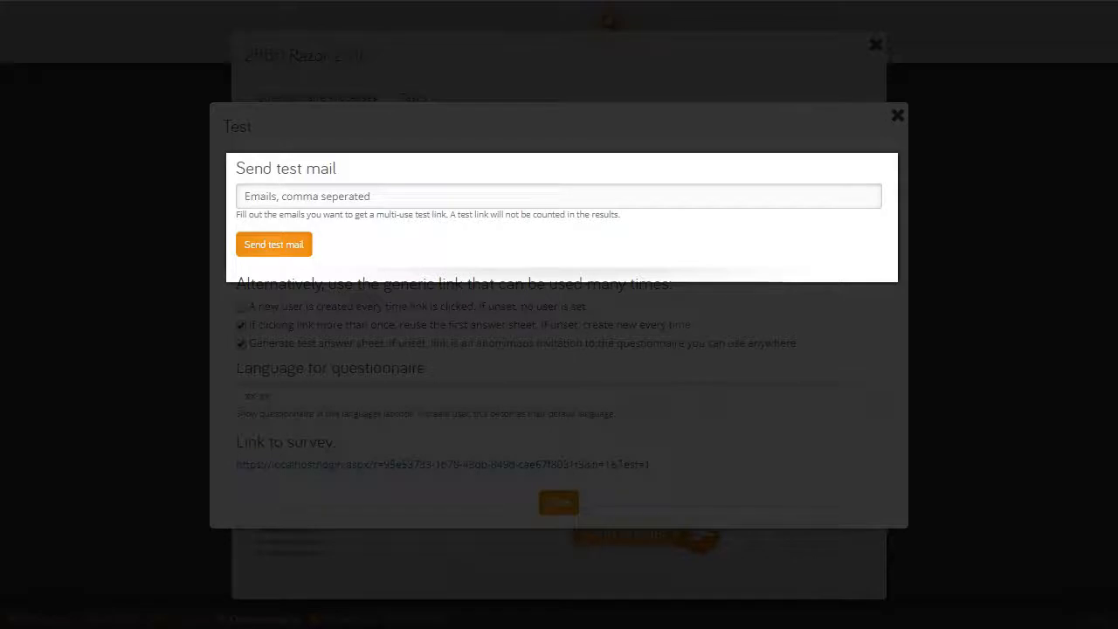
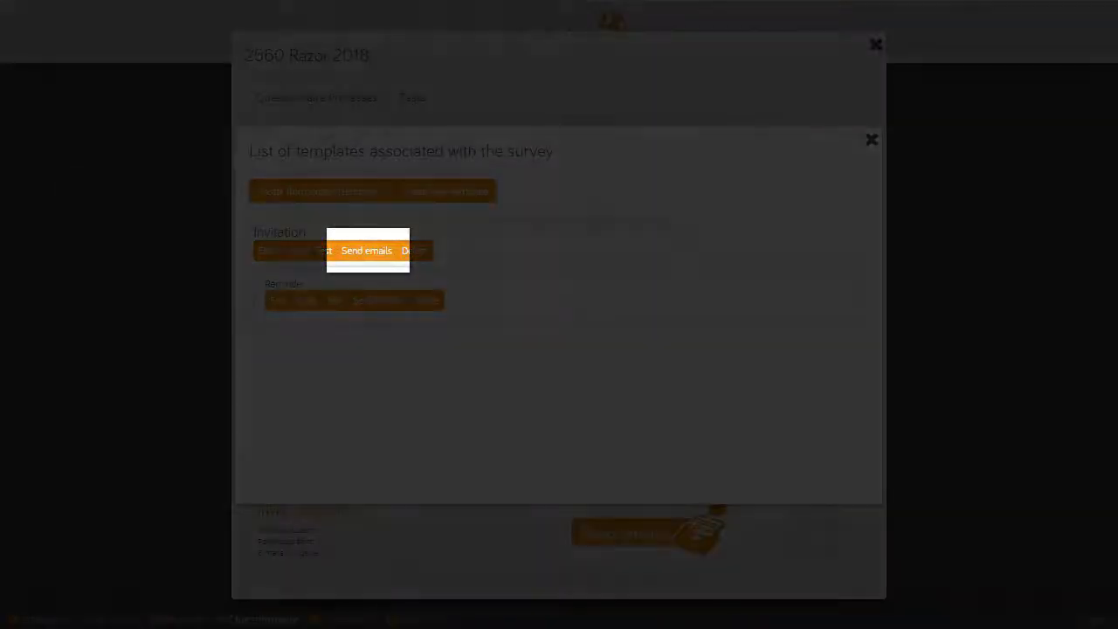
Send the Invitation to up to 50 Male only recipients and acknowledge the 46-mails-sent confirmation
click(367, 250)
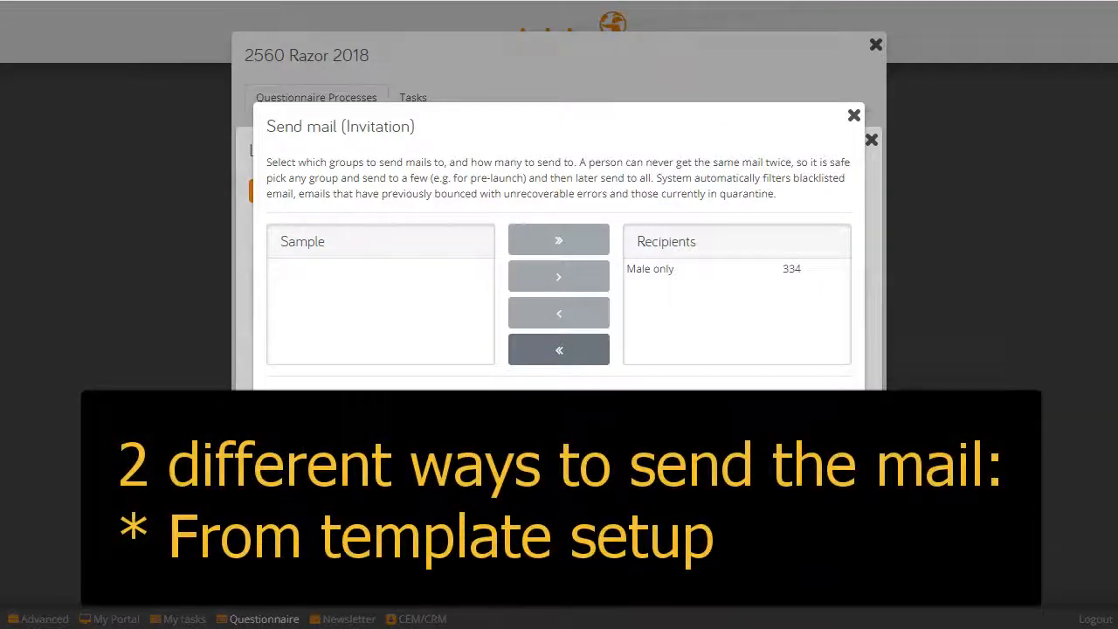
key(Escape)
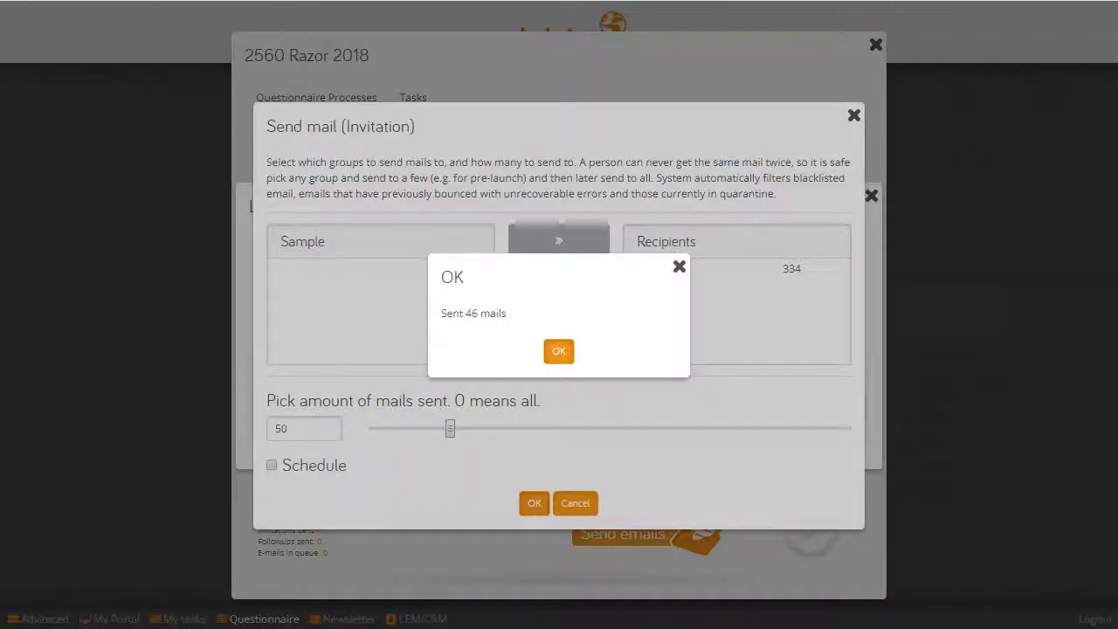
key(Return)
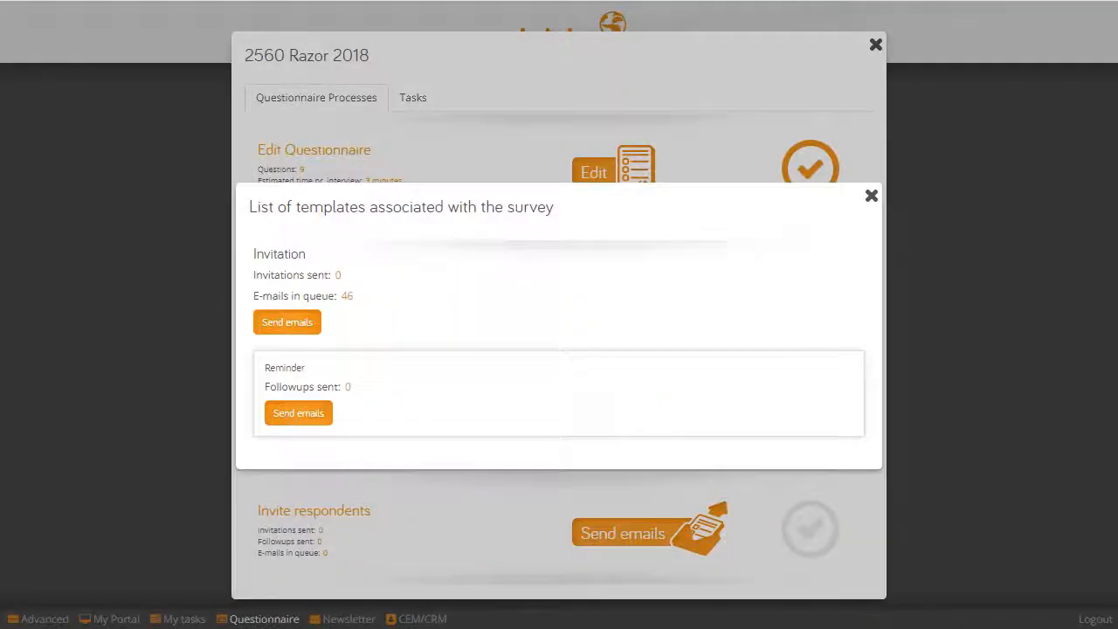
Bring up invitation sending again from the template list
click(287, 323)
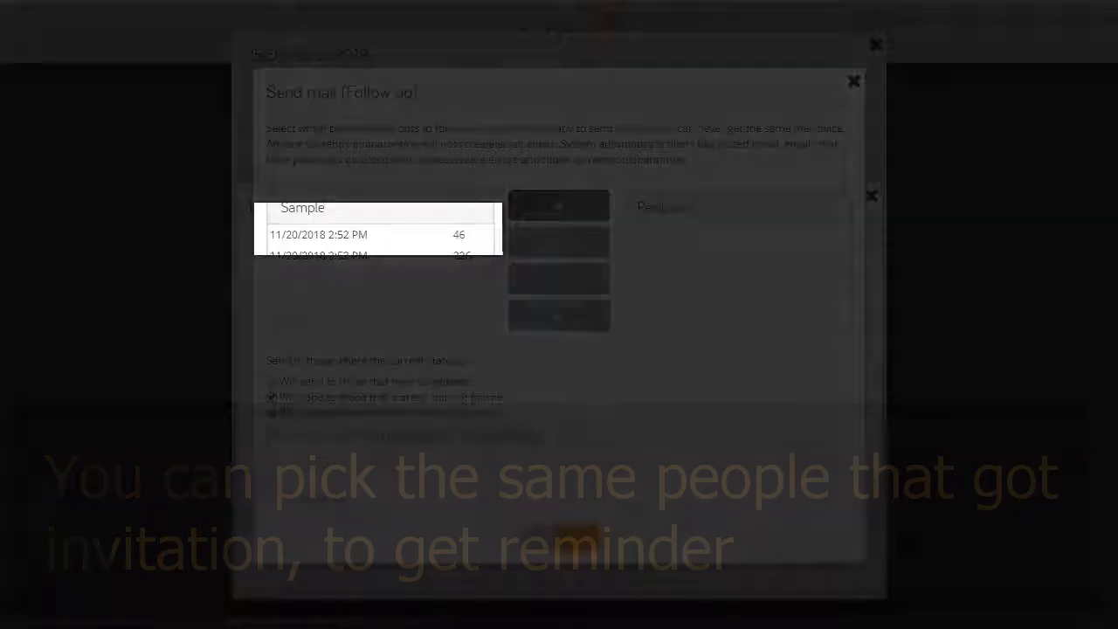
Add the 46-recipient invitation mail-out to the Reminder follow-up recipients
click(362, 235)
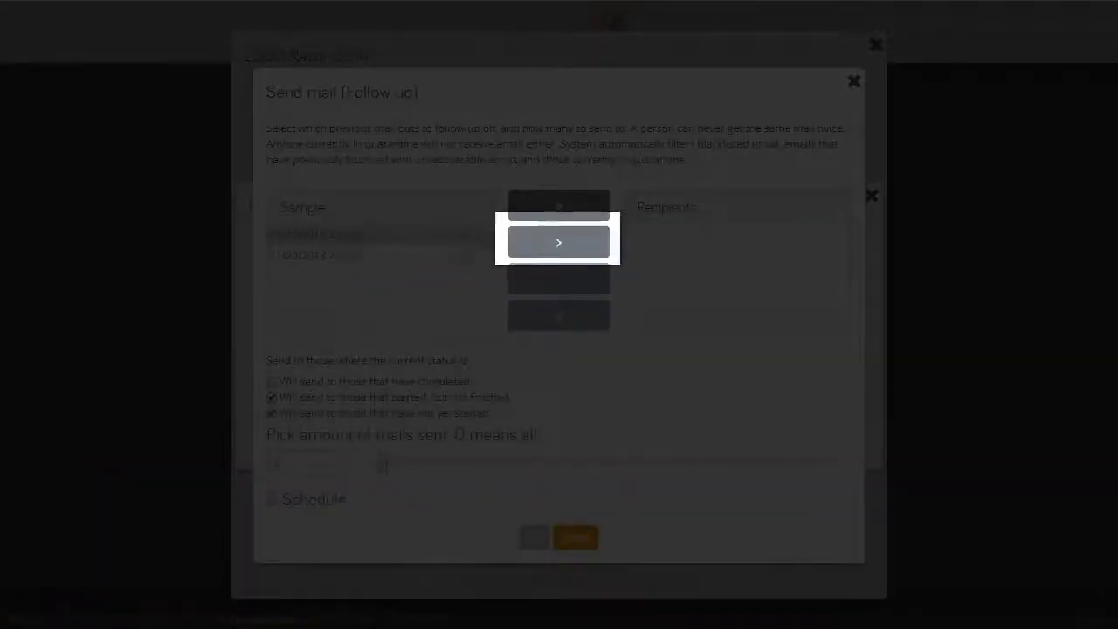
click(557, 242)
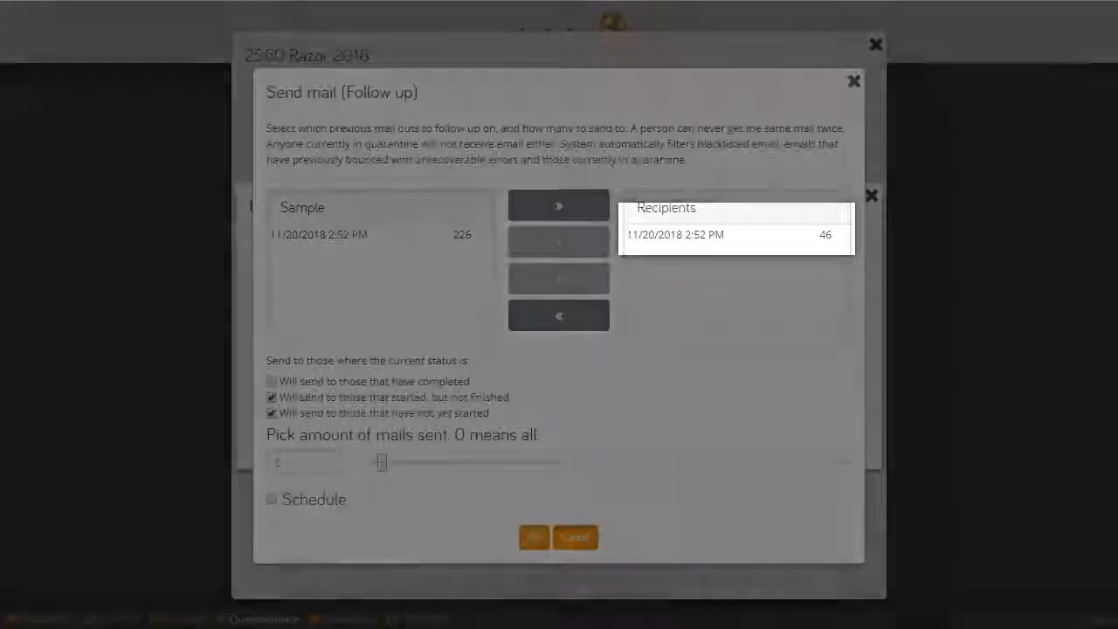